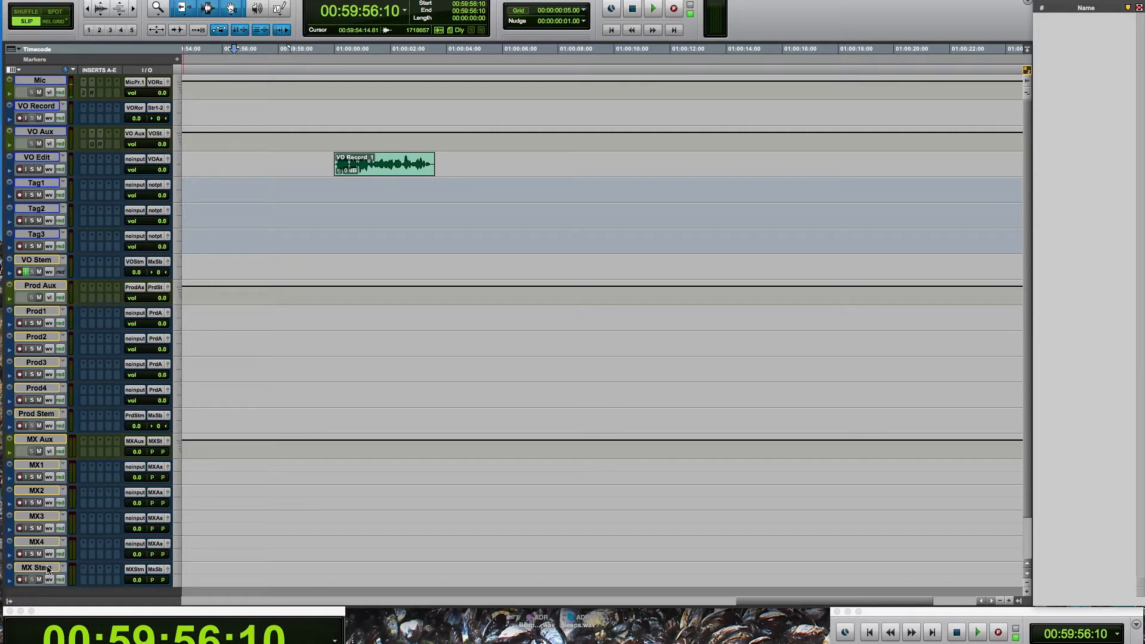
Create one stereo aux input, five mono audio tracks, five stereo audio tracks and one more stereo audio track below MX Stem.
left_click(47, 569)
key("shift+super+n")
key("super+Right")
key("super+Down")
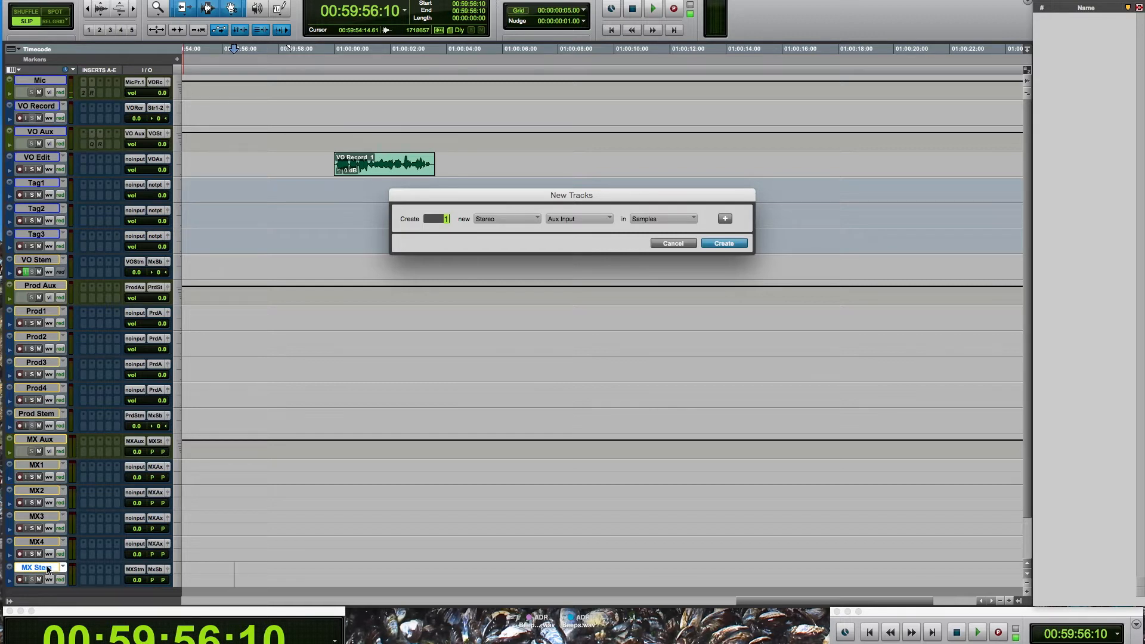
key("super+shift+Down")
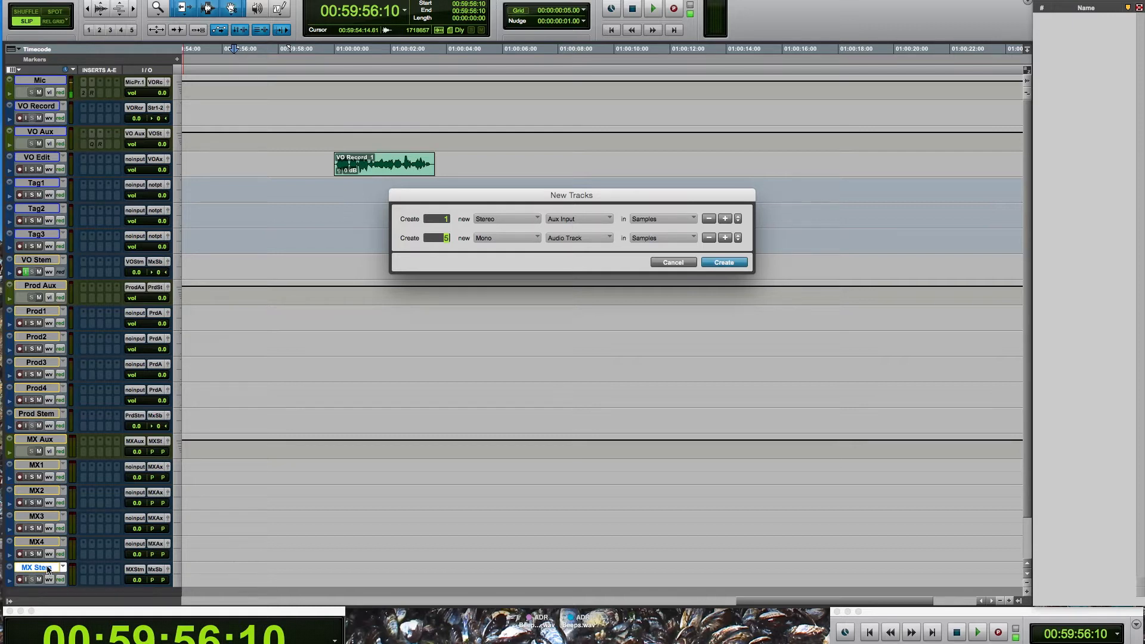
type("5")
key("super+shift+Down")
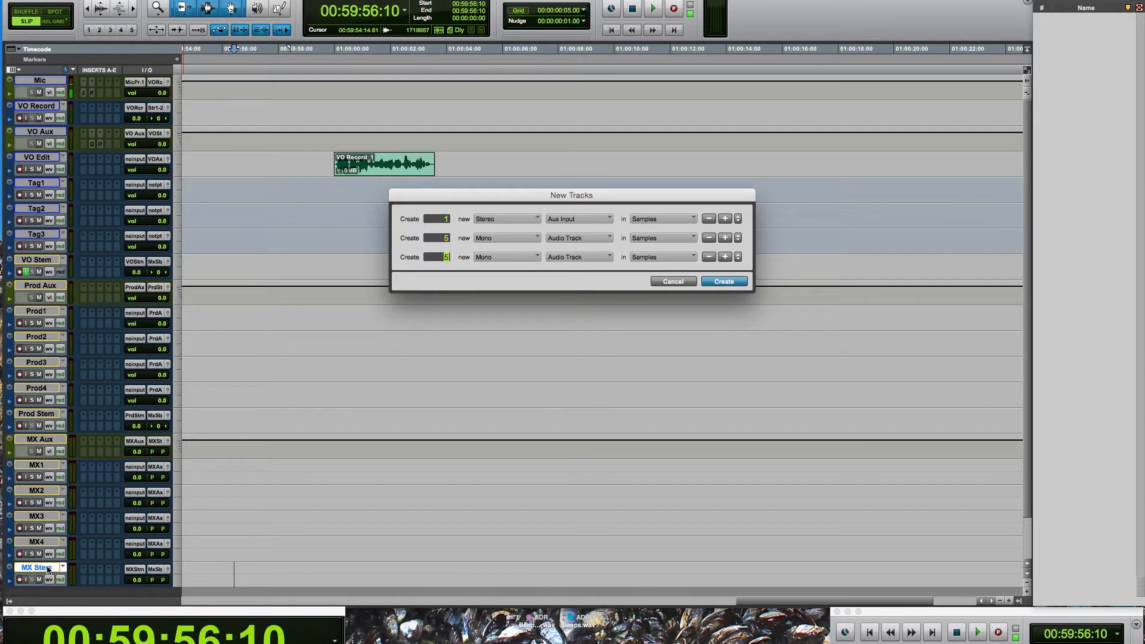
key("super+Right")
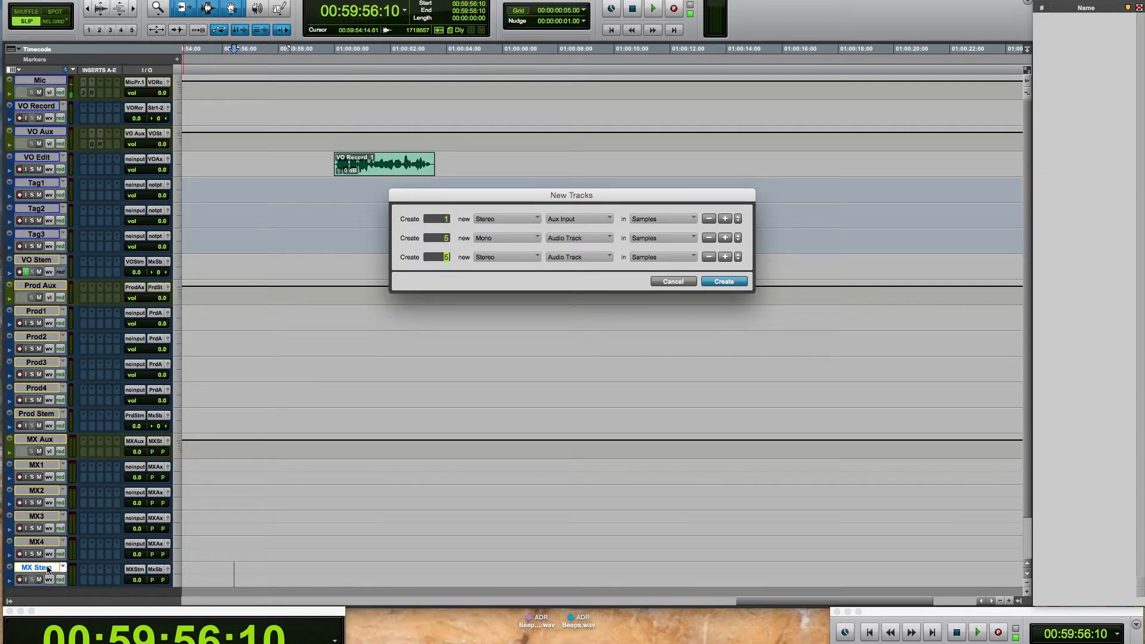
type("5")
key("super+shift+Down")
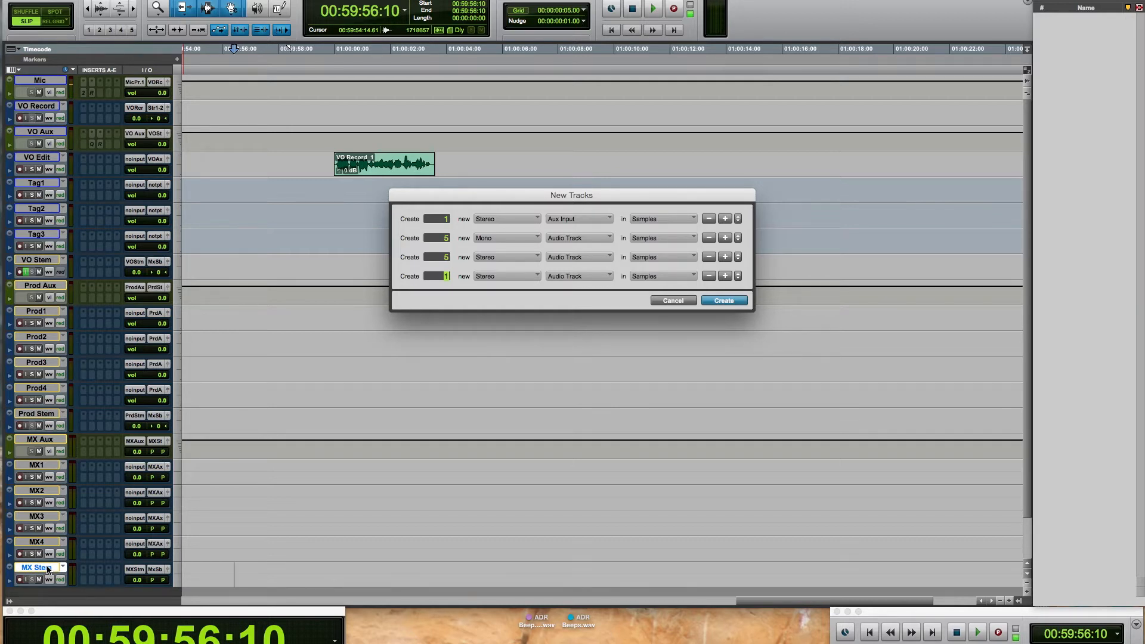
key("Return")
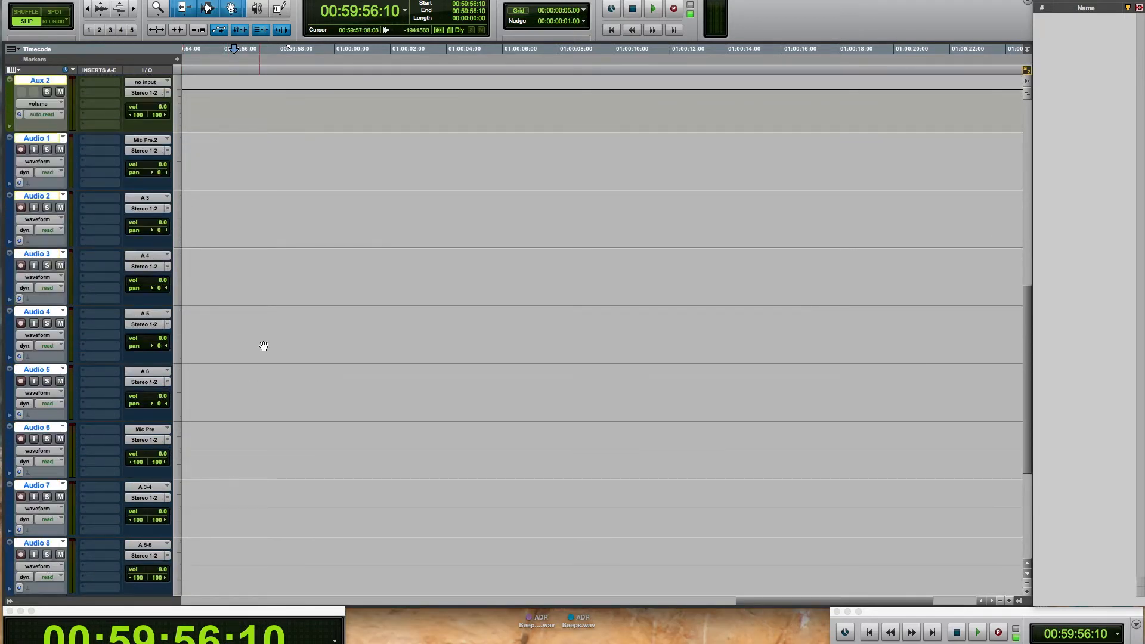
Set the input and output of all newly created tracks to no input and no output.
left_click(149, 83)
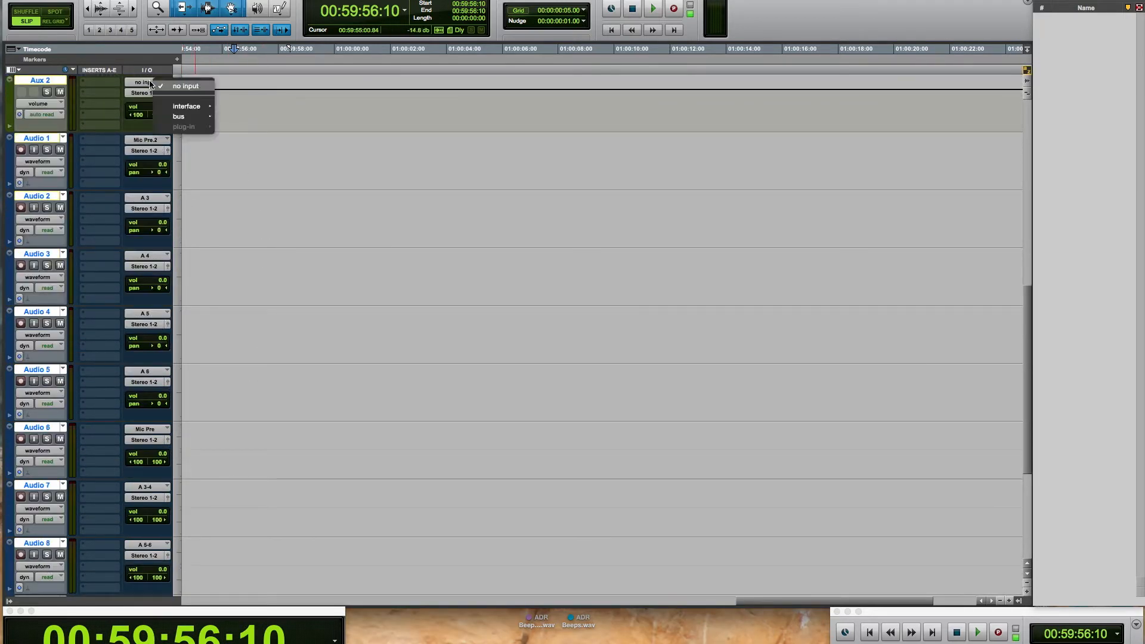
left_click(174, 87, "alt")
left_click(160, 93)
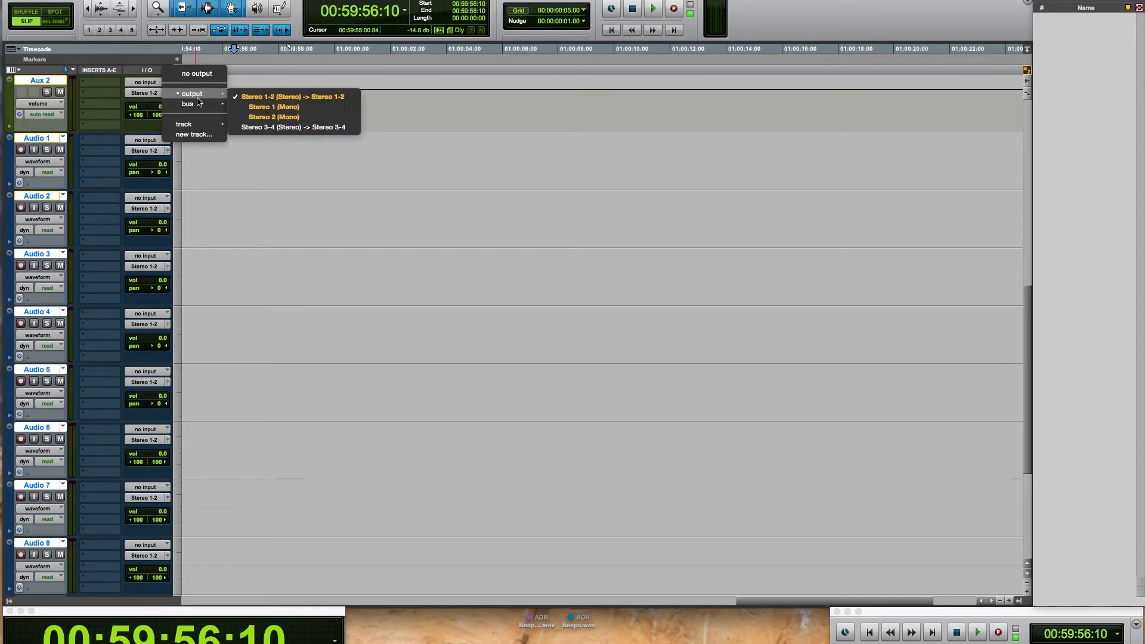
left_click(196, 74, "alt")
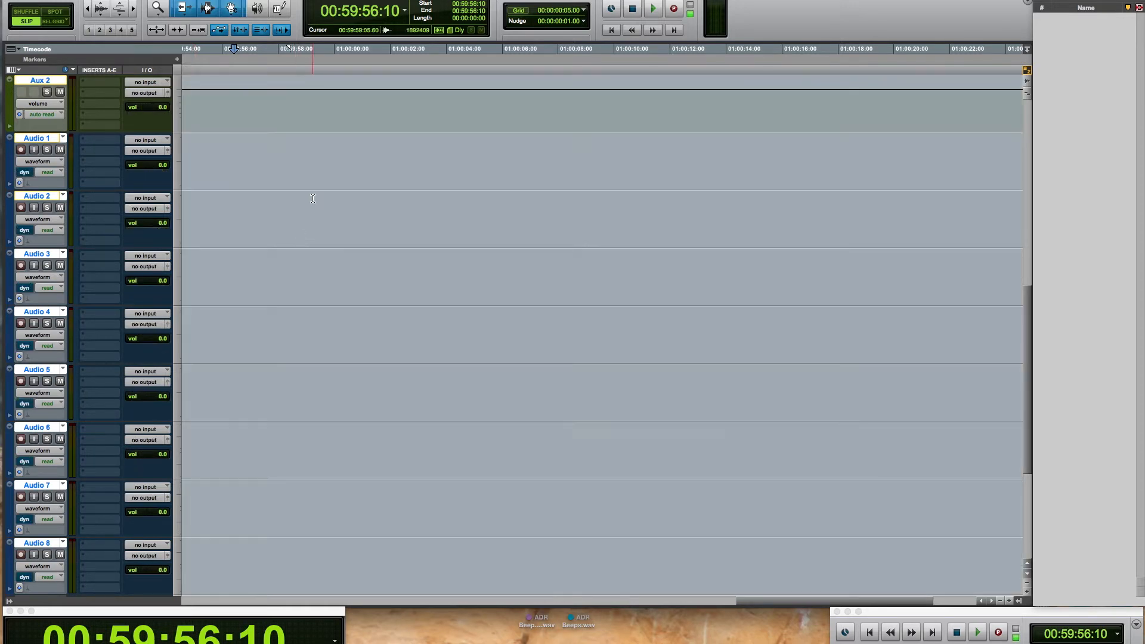
left_click(191, 105)
Rename the new aux track FX Aux and the first mono audio track Mono FX1.
double_click(43, 82)
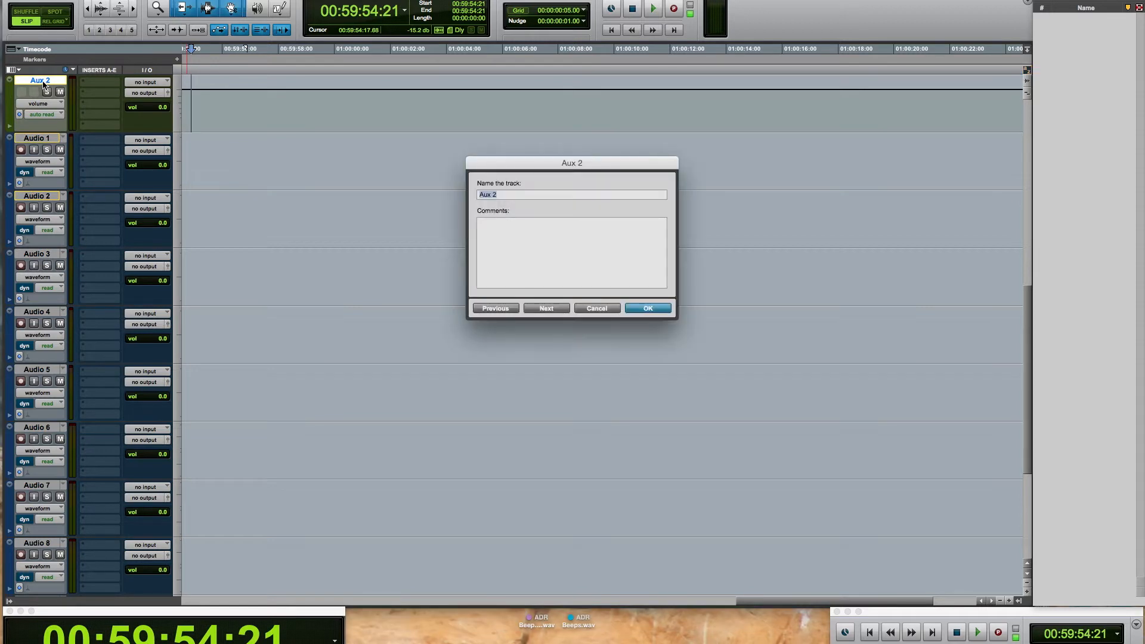
type("FX Aux")
key("super+Right")
type("Mono FX")
key("super+Right")
key("super+Left")
key("super+c")
key("Right")
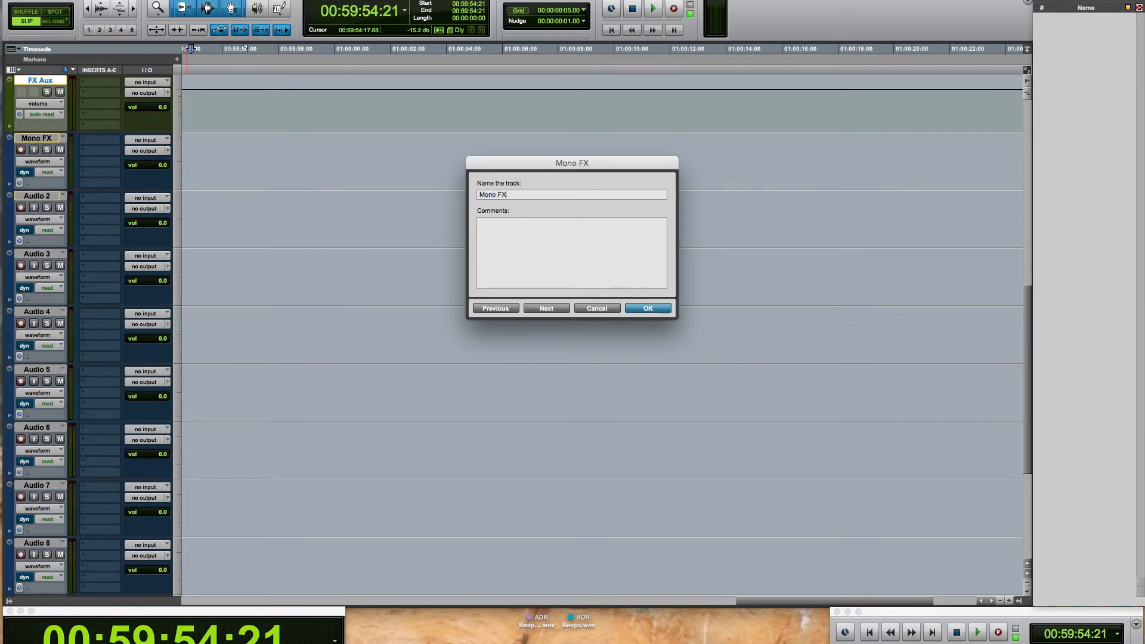
type("1")
Rename the remaining four mono audio tracks Mono FX2 through Mono FX5.
key("super+Right")
key("super+v")
type("2")
key("super+Right")
key("super+v")
type("3")
key("super+Right")
key("super+v")
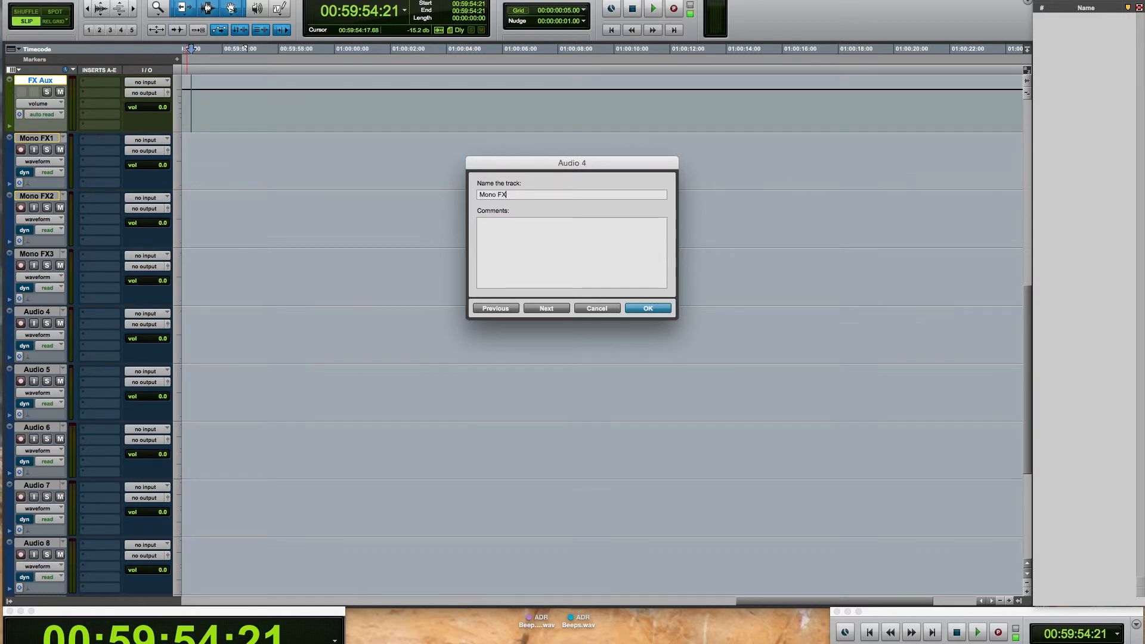
key("super+Right")
key("super+v")
key("super+Right")
Rename the five stereo audio tracks Stereo FX1 through Stereo FX5 and the last new track FX Stem.
type("St")
key("super+Right")
key("super+Right")
key("super+Right")
type("4")
key("super+Right")
type("Stereo FX5")
key("super+Right")
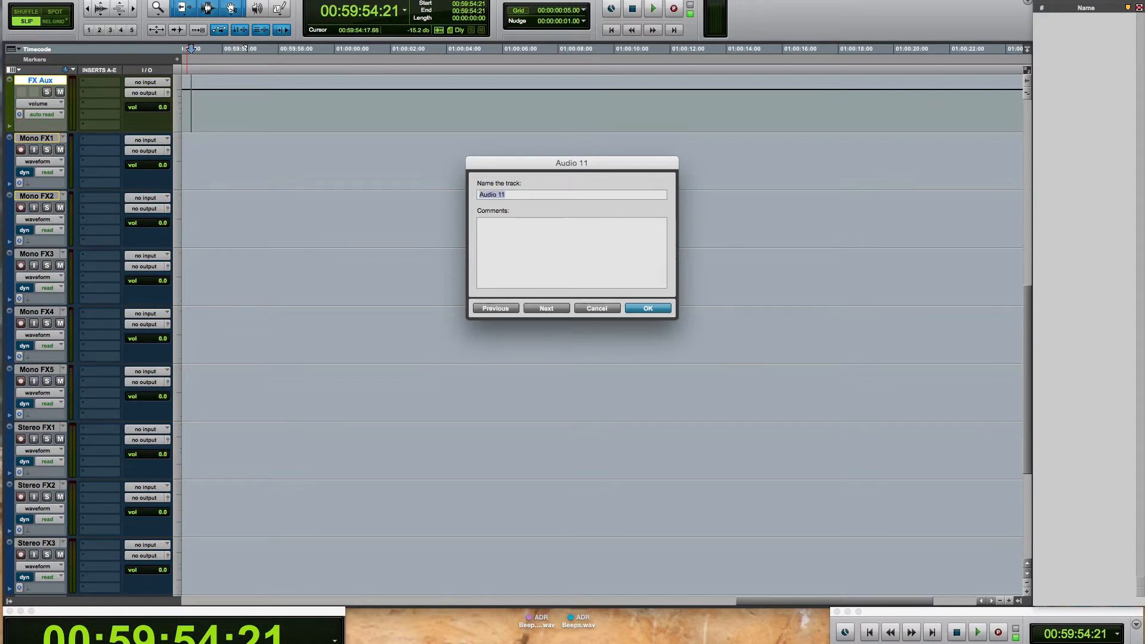
type("FX Stem")
key("Return")
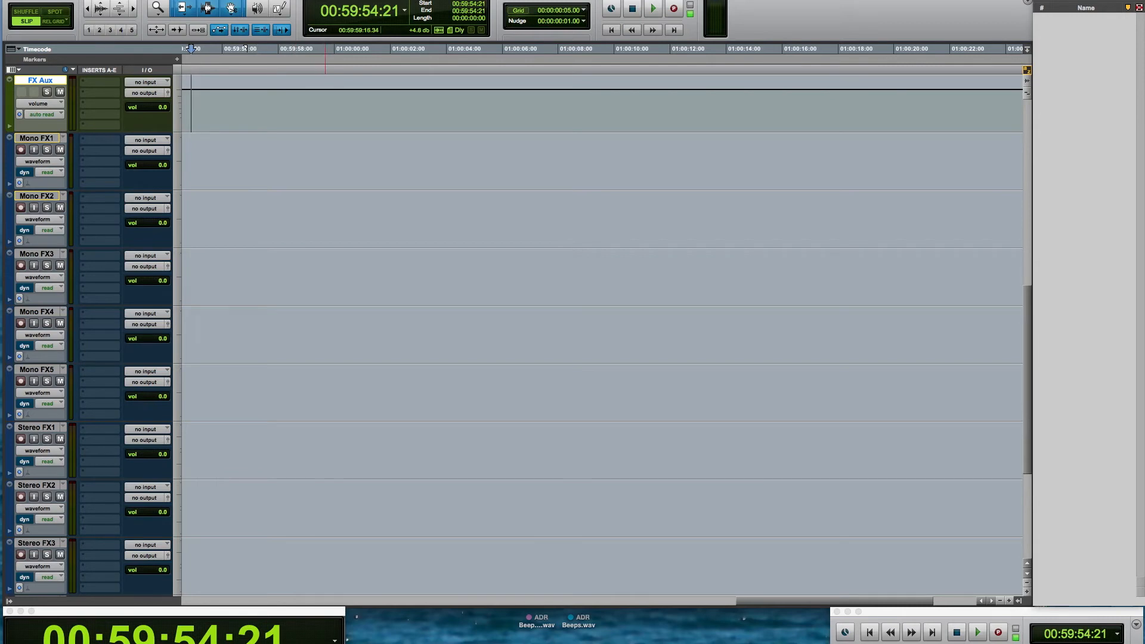
Add two stereo bus paths named FX Aux and FX Stem in the I/O Setup.
left_click(349, 1)
left_click(364, 37)
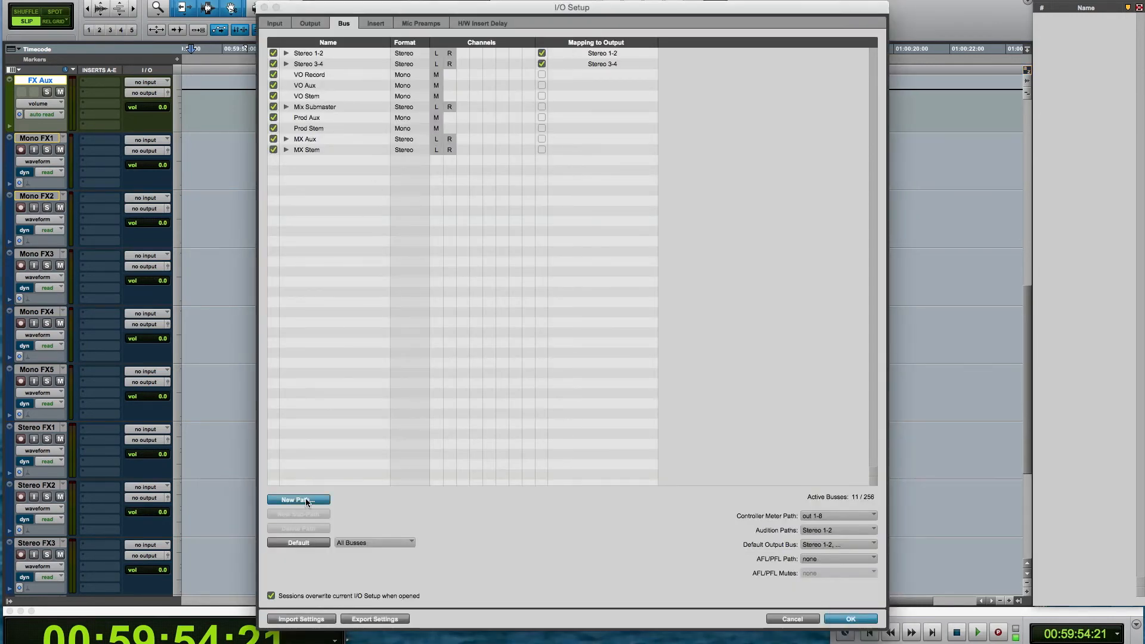
left_click(305, 499)
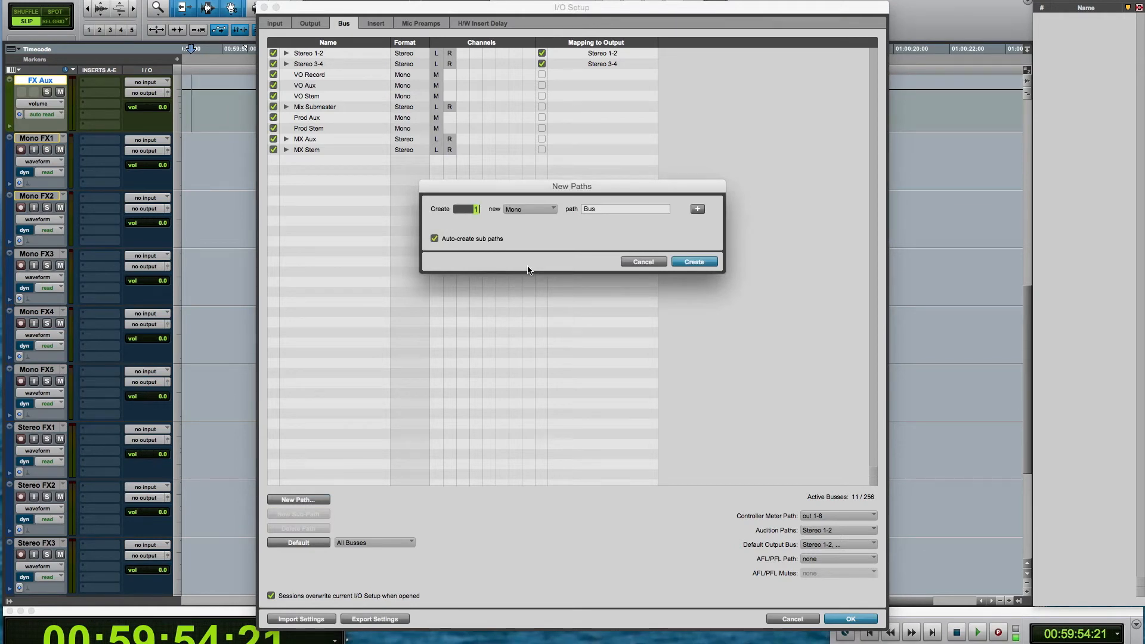
key("super+Right")
key("Tab")
type("FX Aux")
key("super+plus")
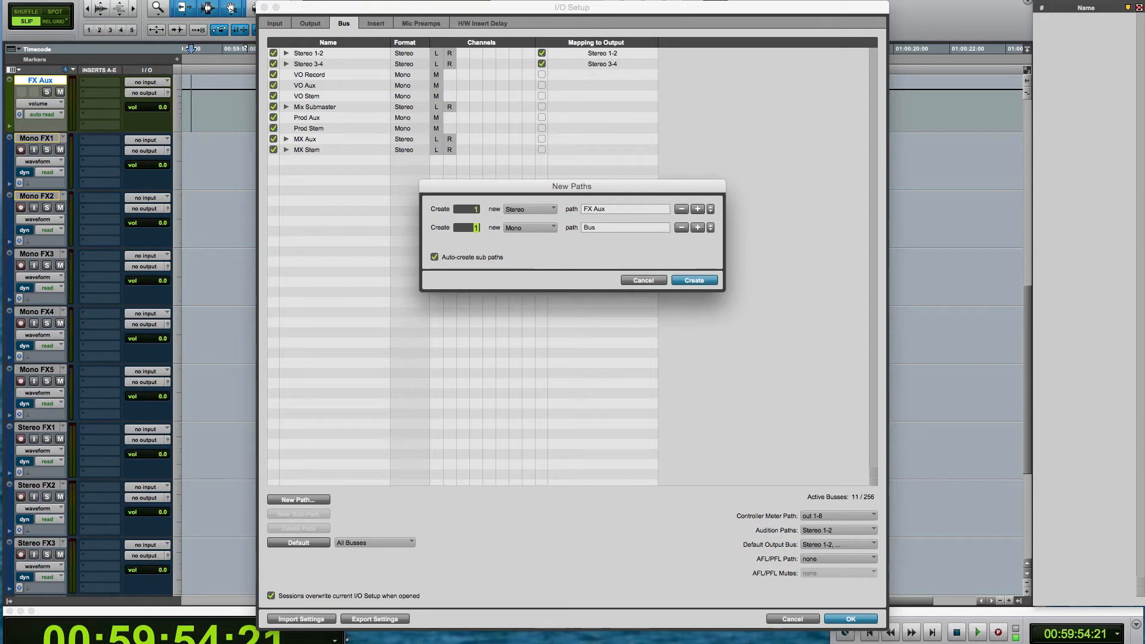
key("Tab")
type("FX Stem")
key("Return")
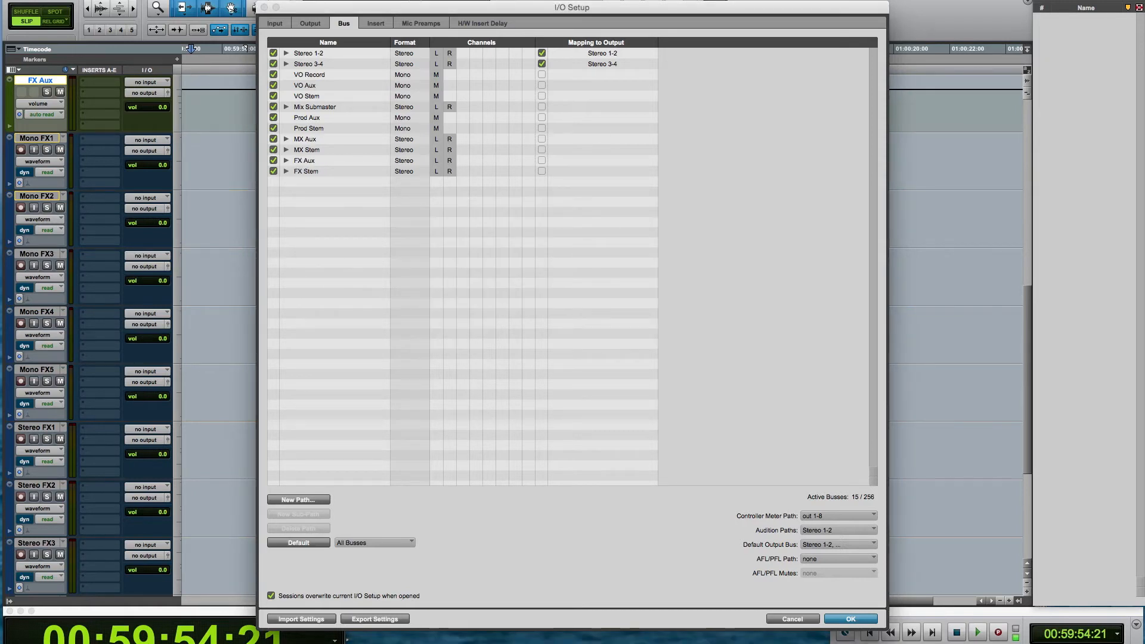
key("Return")
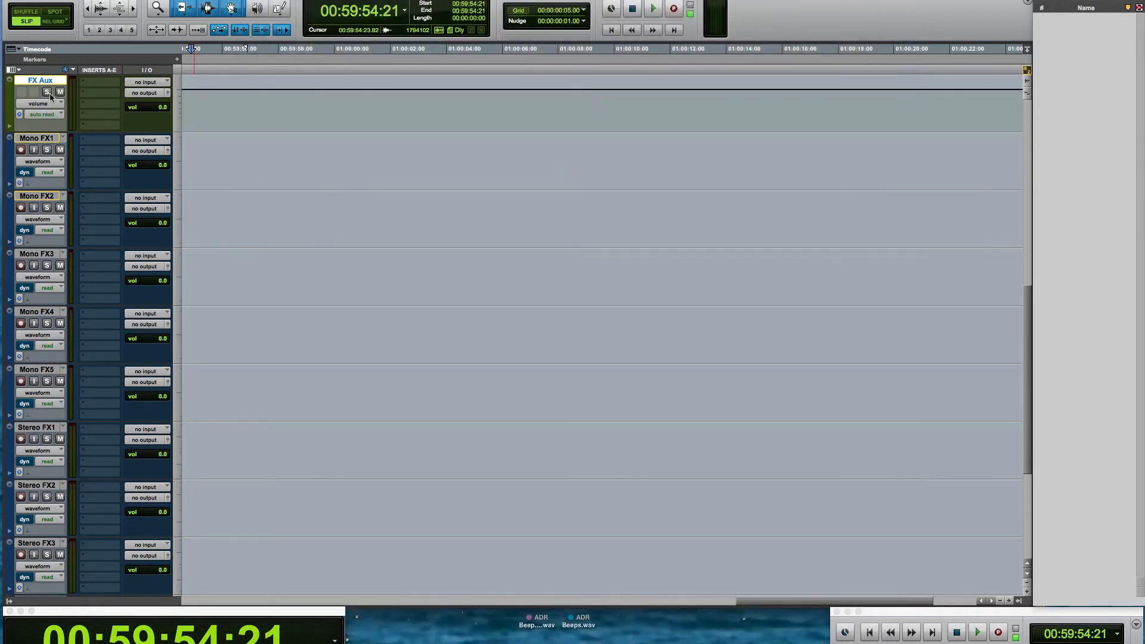
Set the FX Aux track's input to the FX Aux bus and its output to the FX Stem bus.
left_click(146, 82)
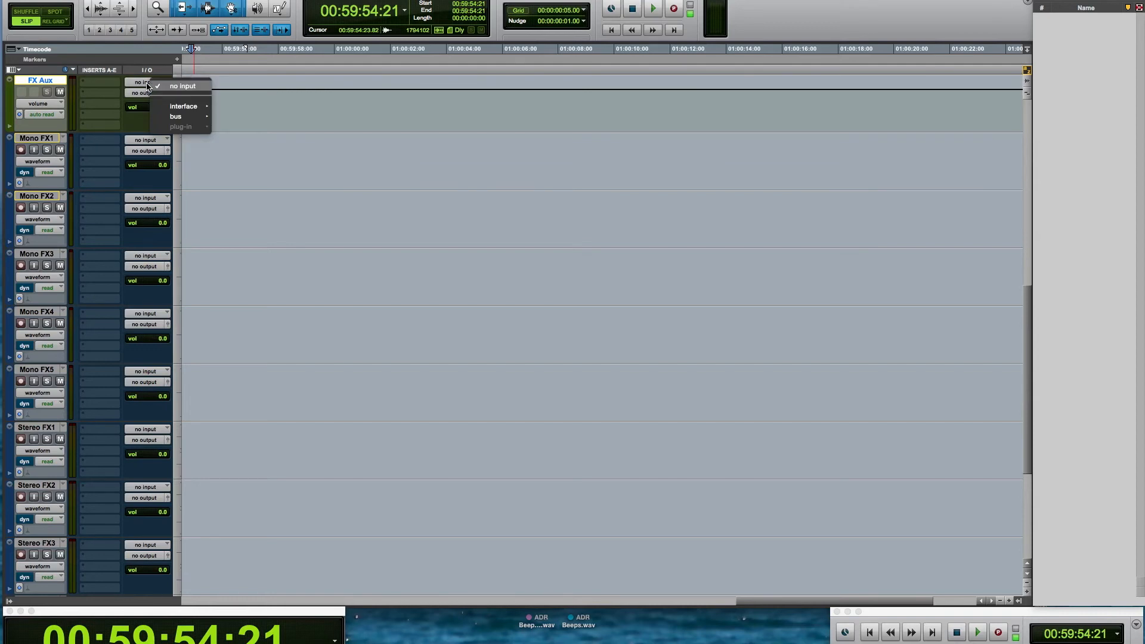
mouse_move(179, 116)
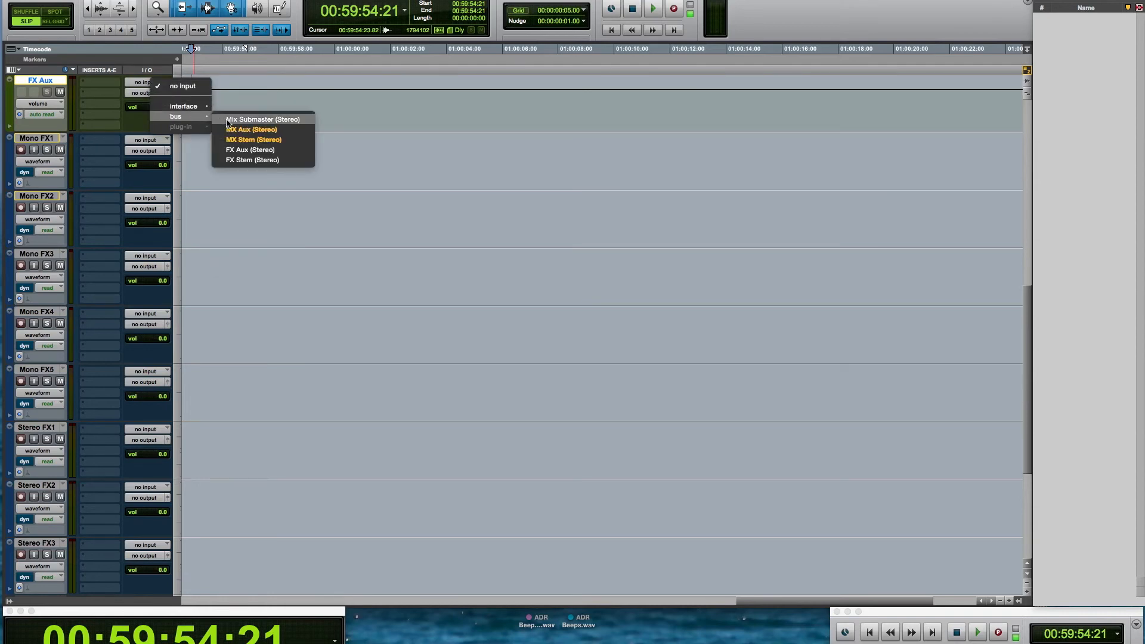
left_click(238, 152)
left_click(149, 93)
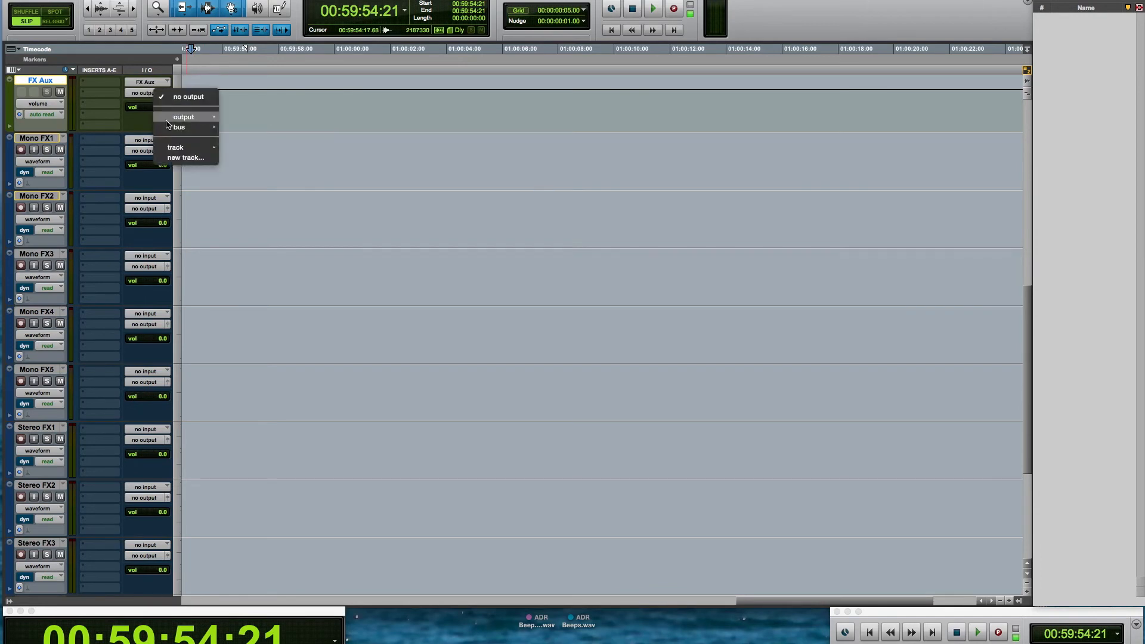
mouse_move(179, 127)
left_click(281, 306)
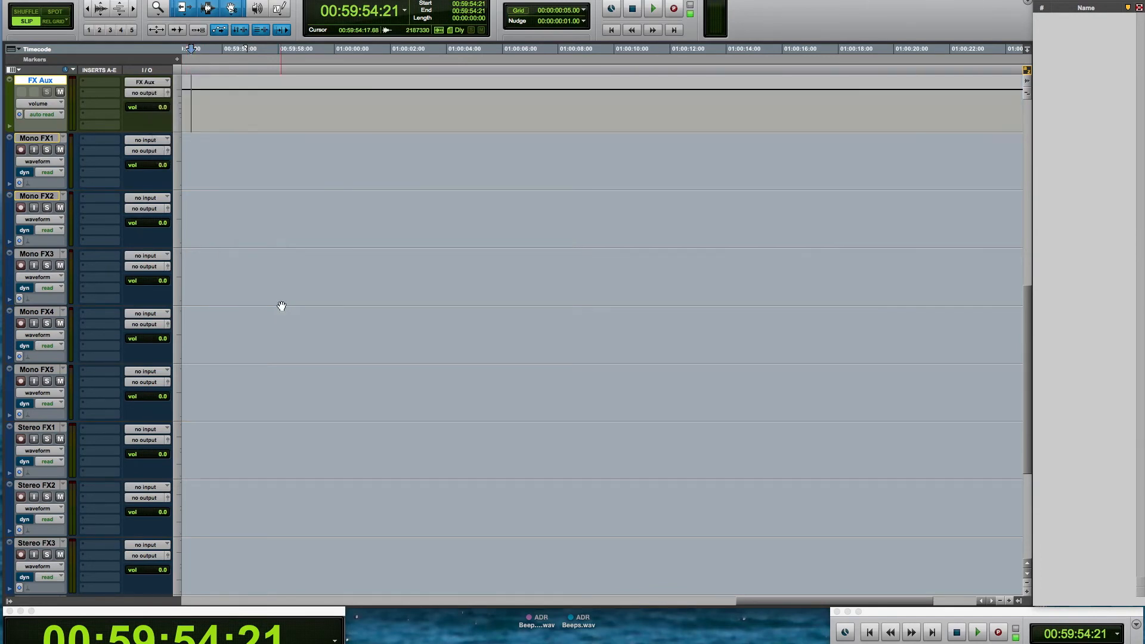
Route the outputs of all tracks from Mono FX1 through Stereo FX5 to the stereo FX Aux bus.
left_click_drag(223, 159, 243, 460)
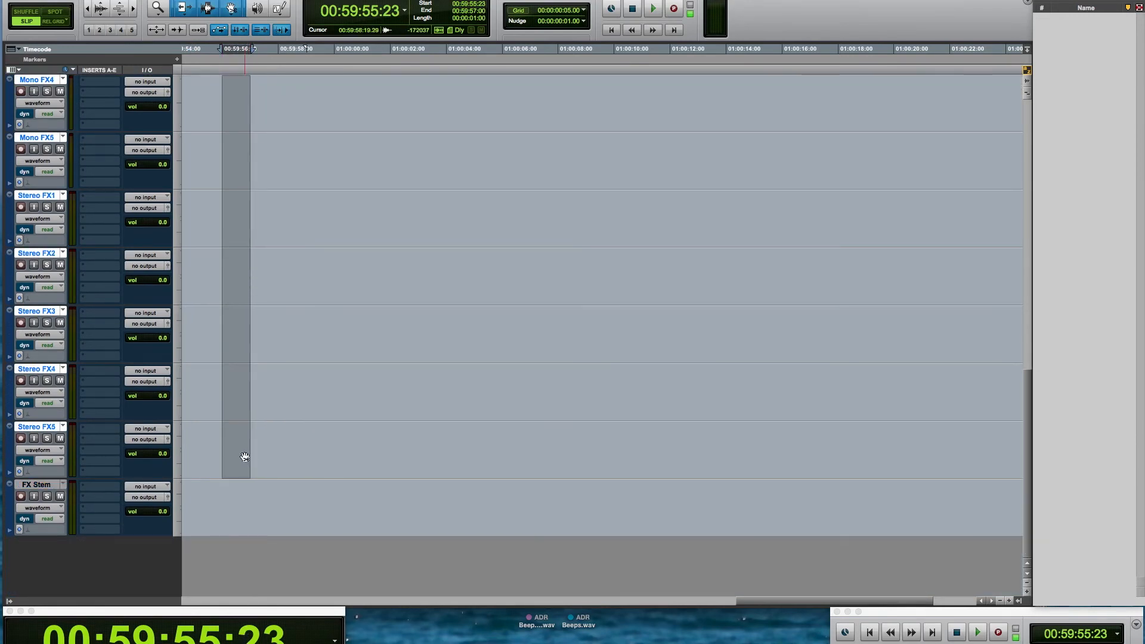
left_click(151, 444)
mouse_move(179, 474)
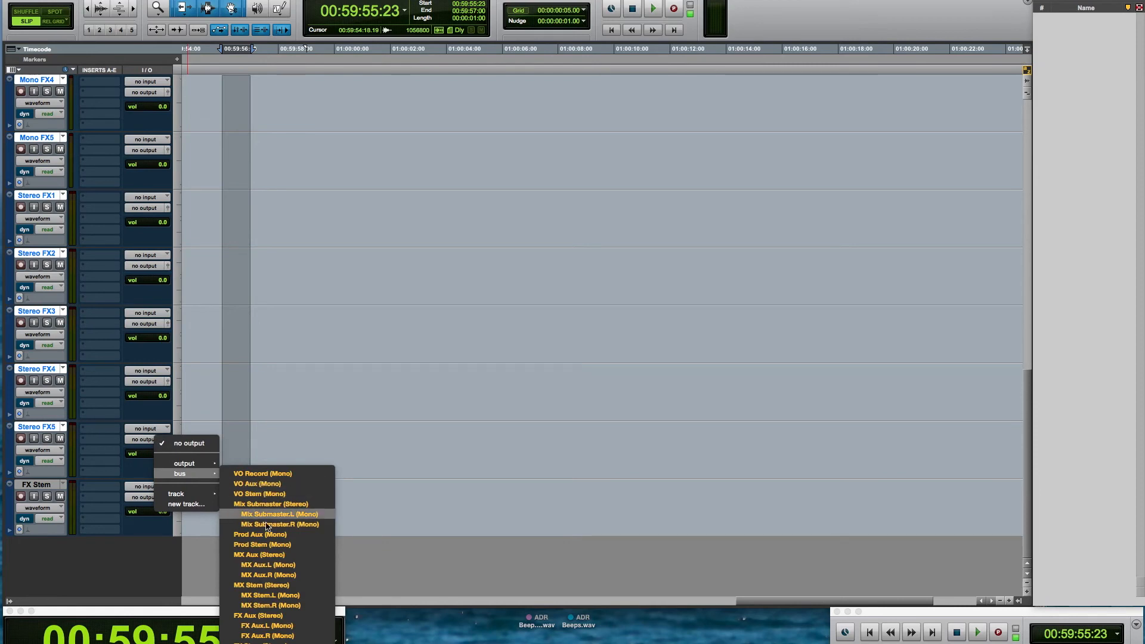
left_click(271, 615, "alt+shift")
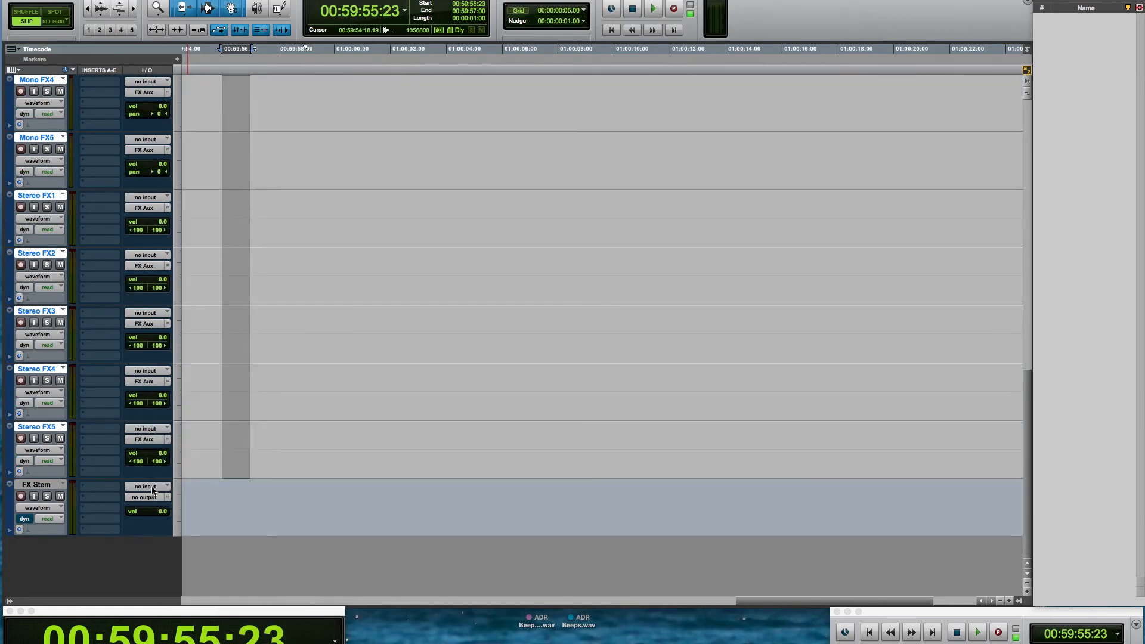
scroll(285, 309, "up", 4)
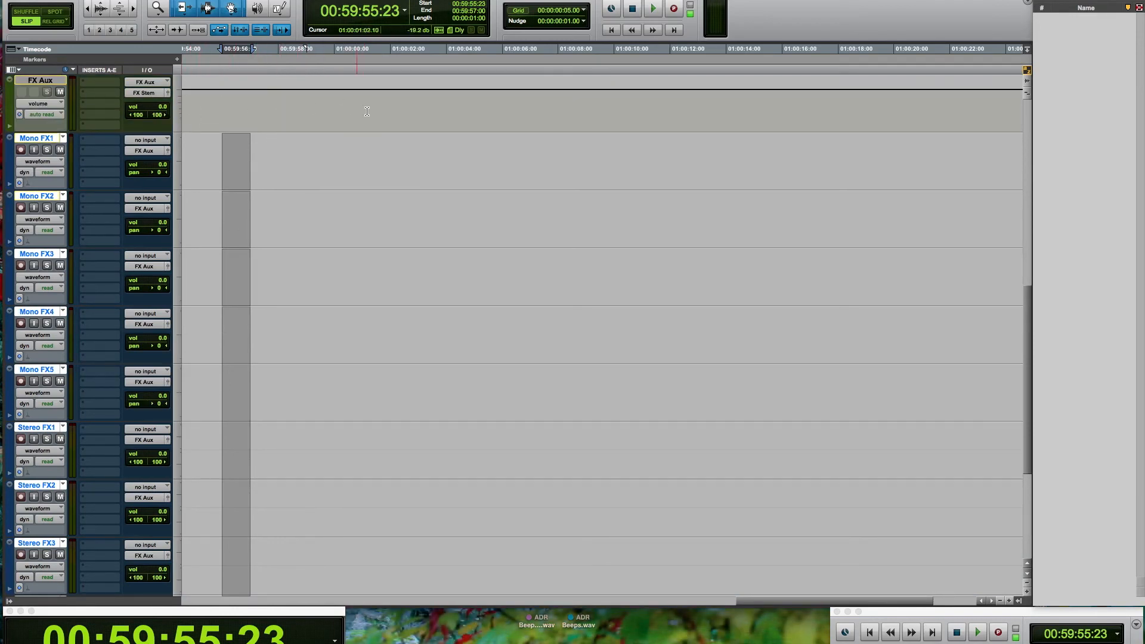
left_click_drag(211, 161, 263, 161)
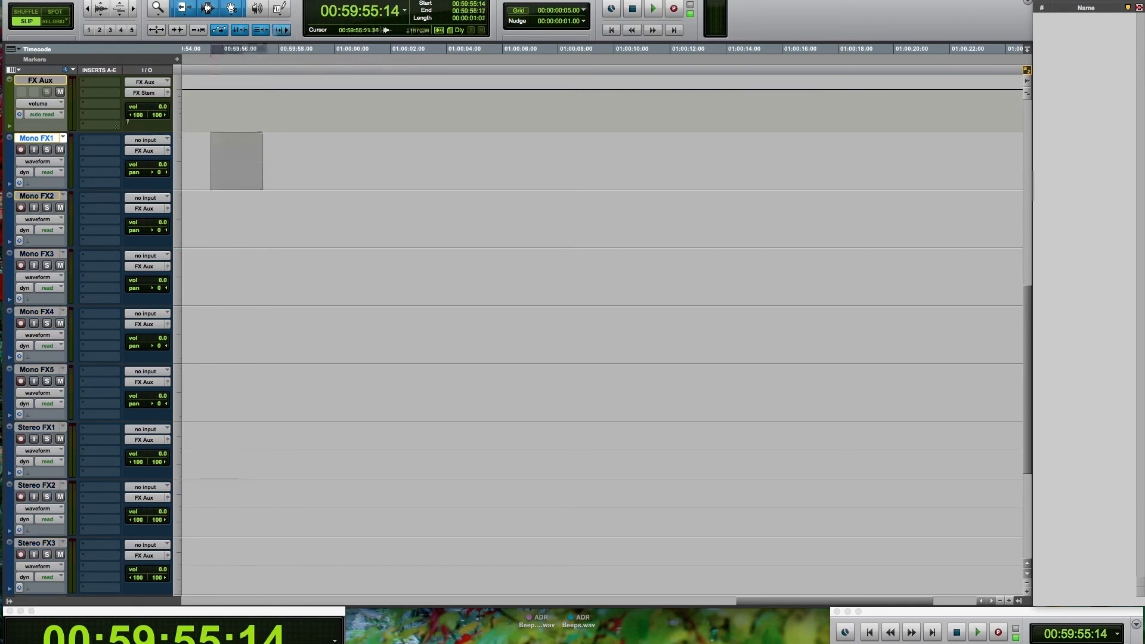
left_click(48, 84)
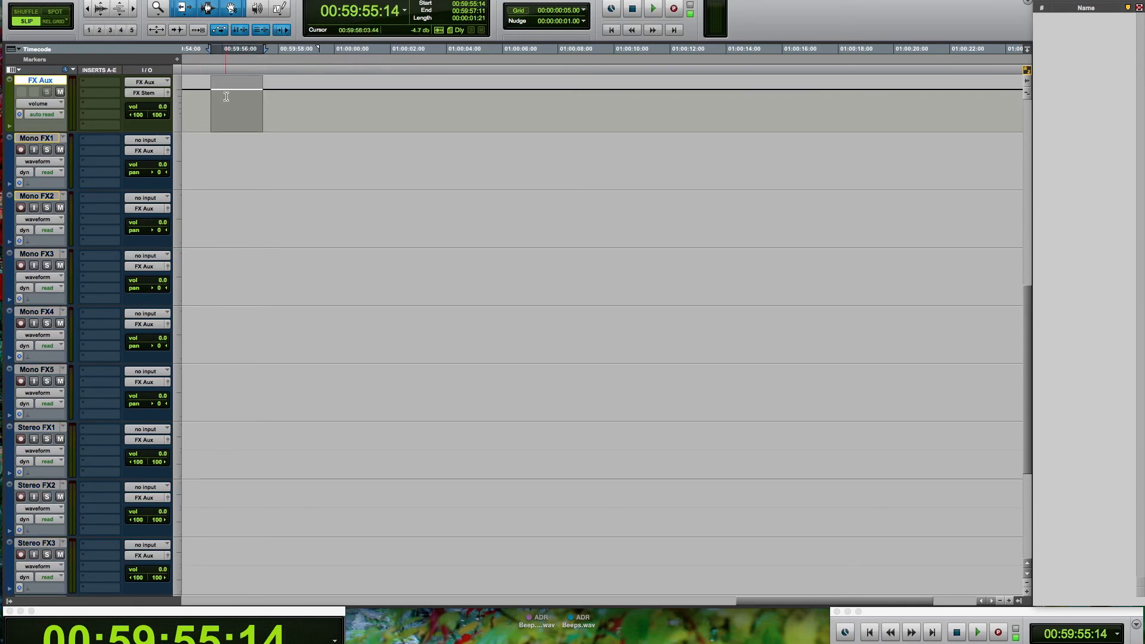
Set the FX Stem track's input to the stereo FX Stem bus.
scroll(32, 487, "down", 4)
left_click(32, 487)
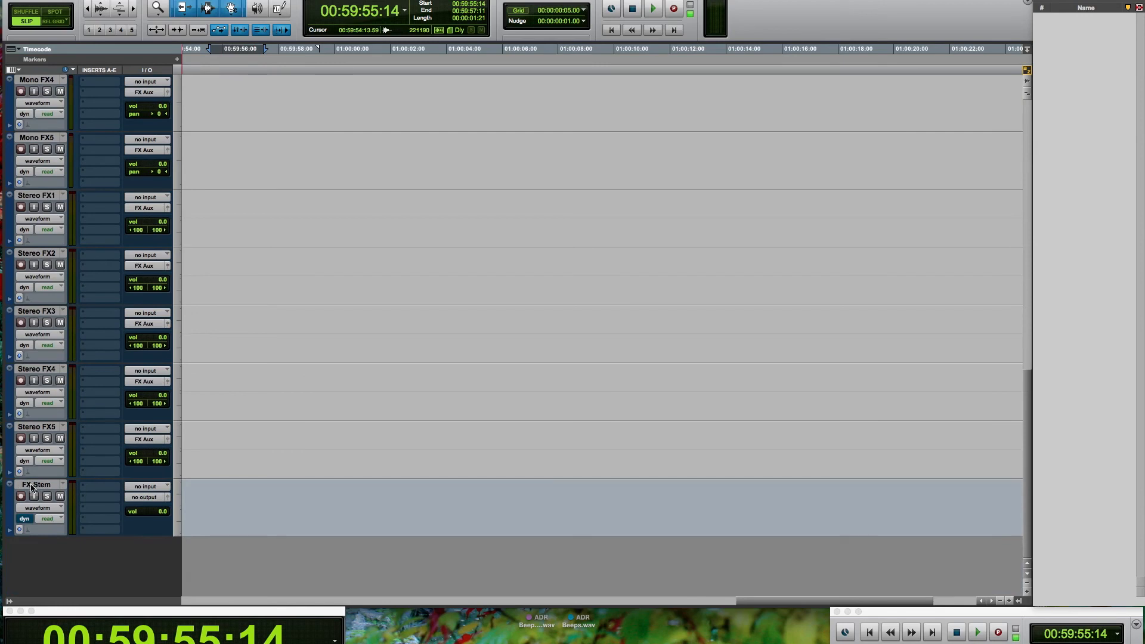
left_click(146, 487)
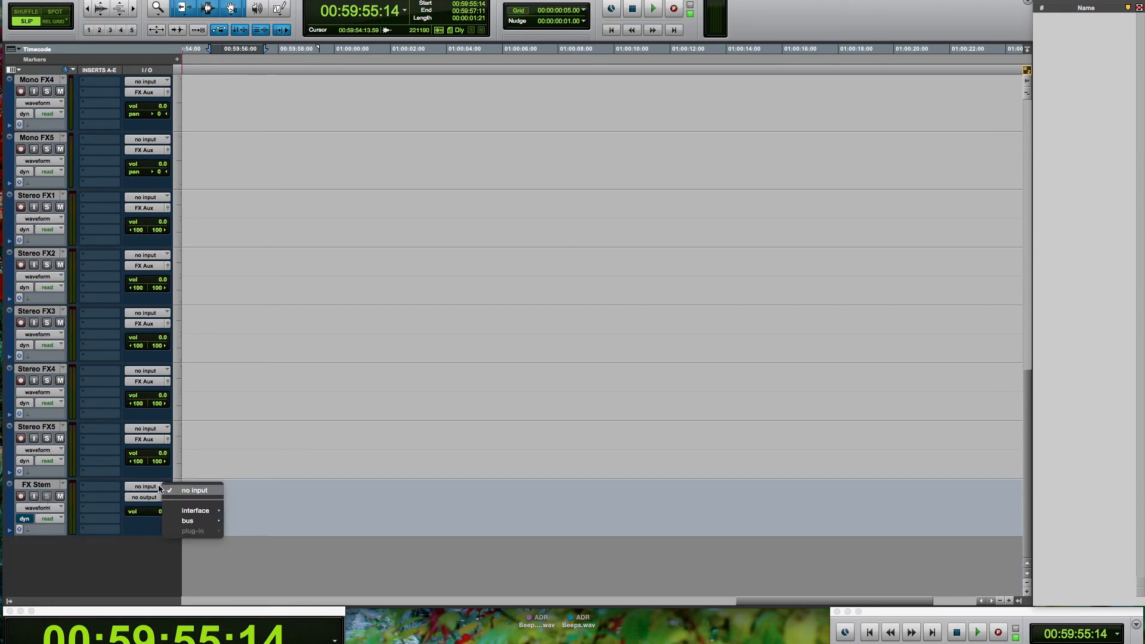
mouse_move(199, 522)
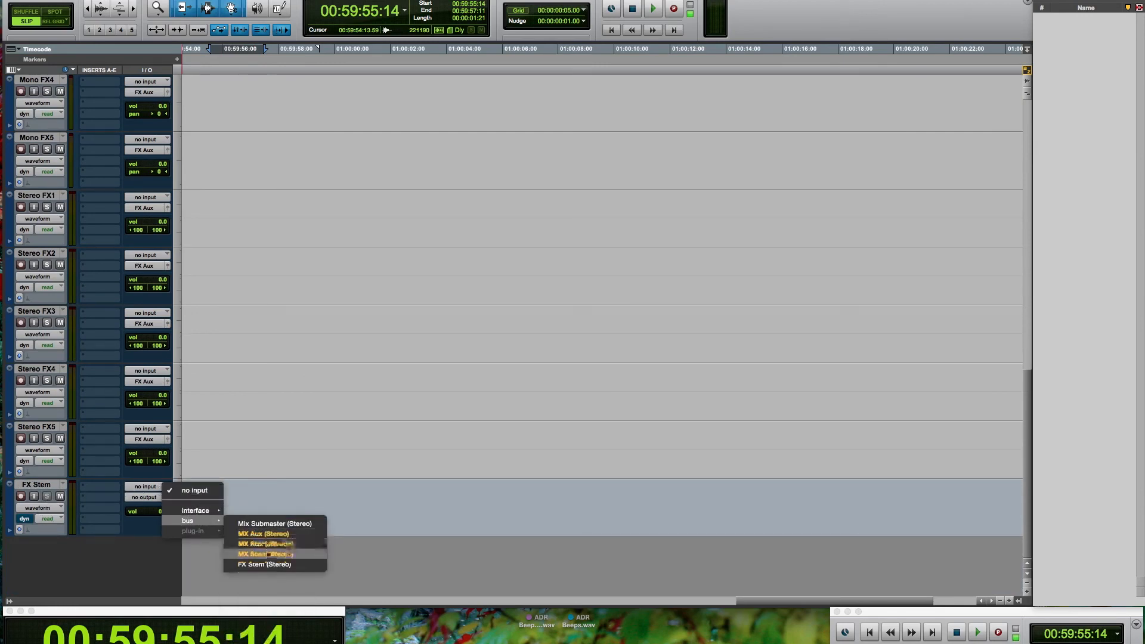
left_click(229, 571)
Route the FX Stem track's output to the stereo Mix Submaster bus and shrink all tracks to fit the edit window.
left_click(158, 499)
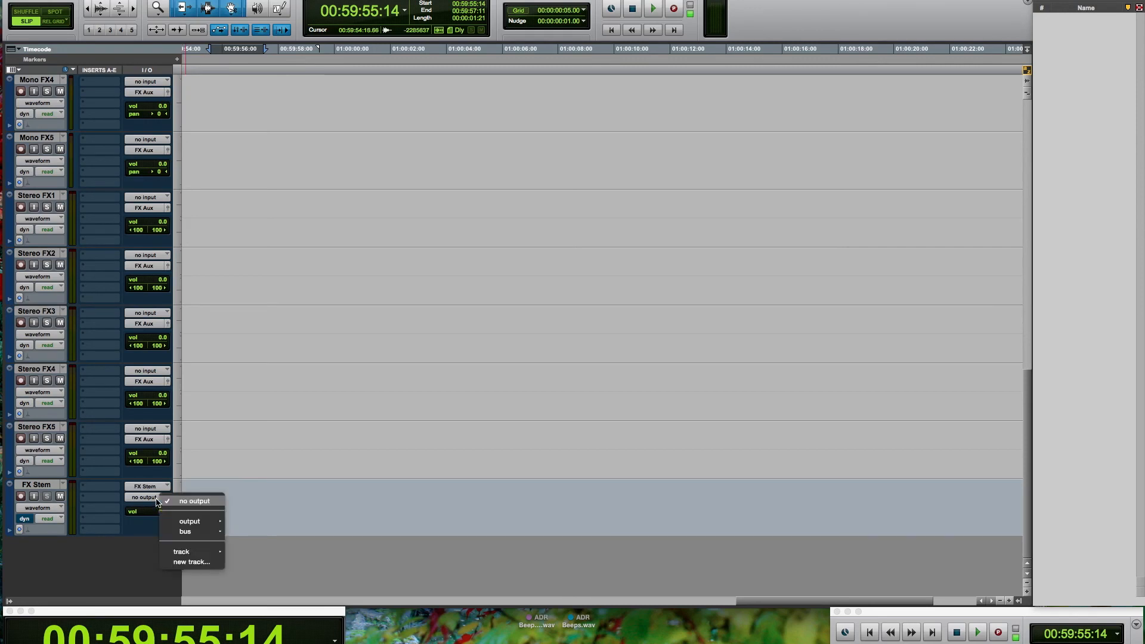
mouse_move(167, 529)
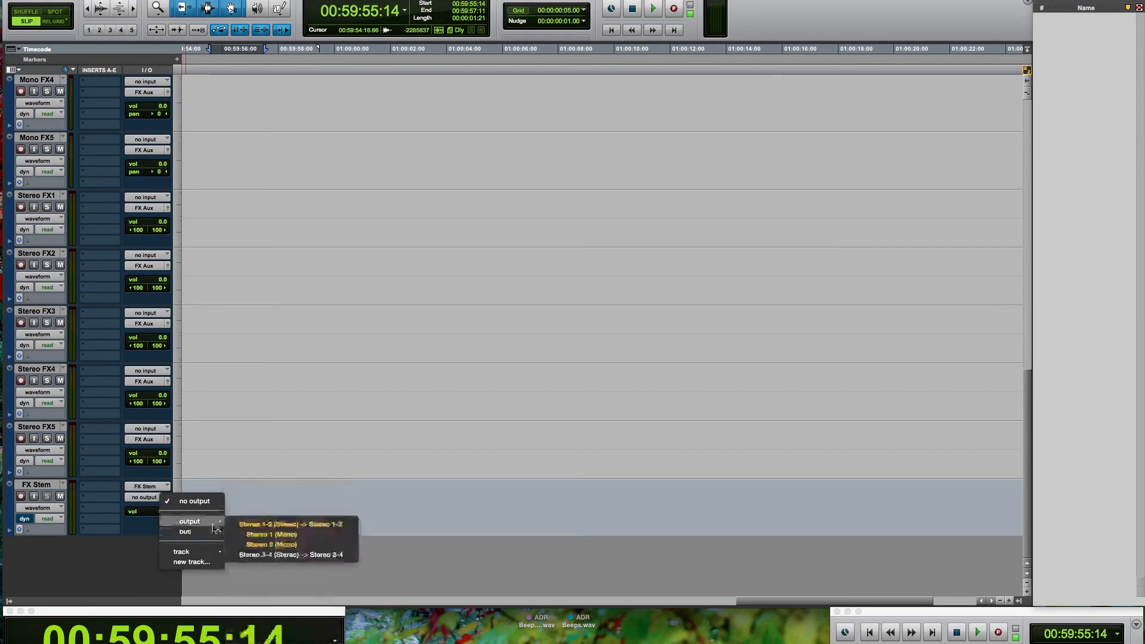
mouse_move(210, 531)
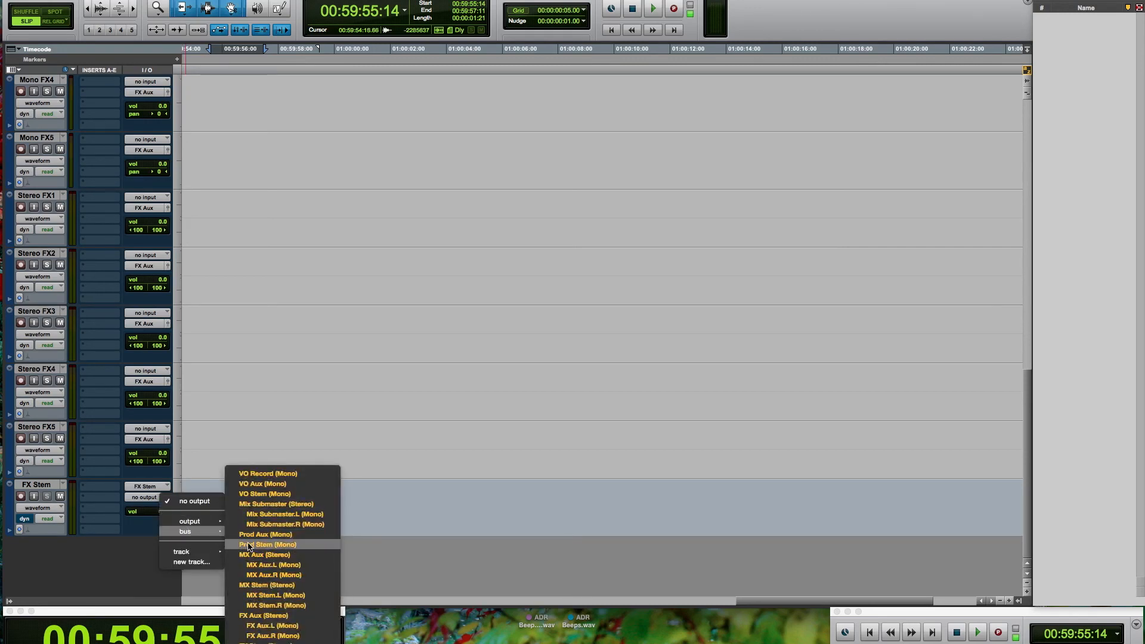
left_click(272, 507)
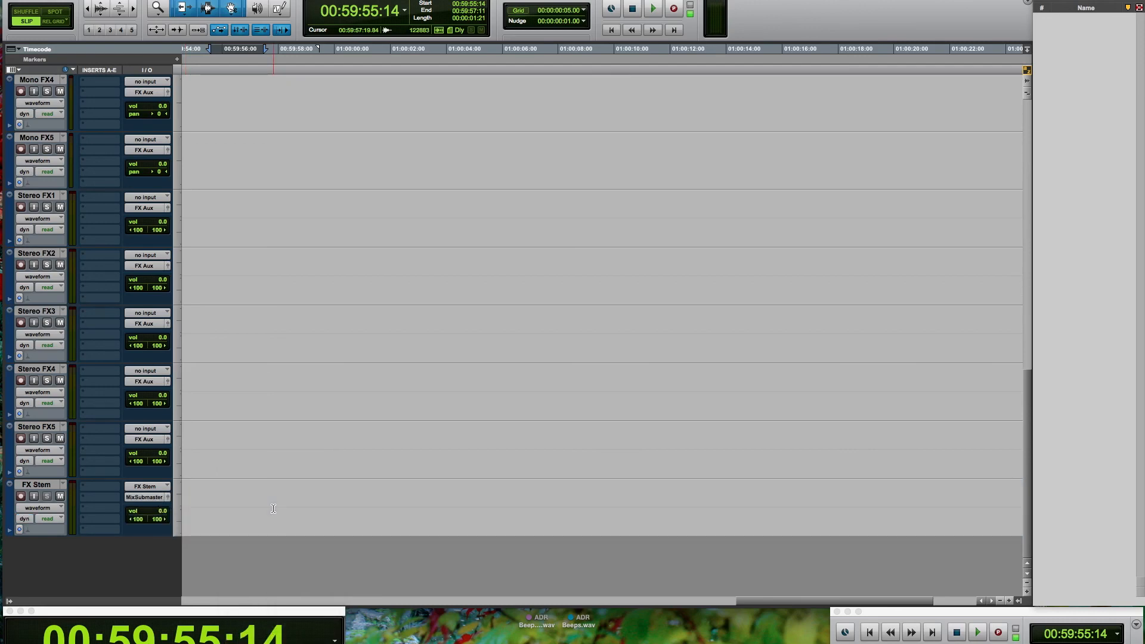
key("ctrl+alt+super+Down")
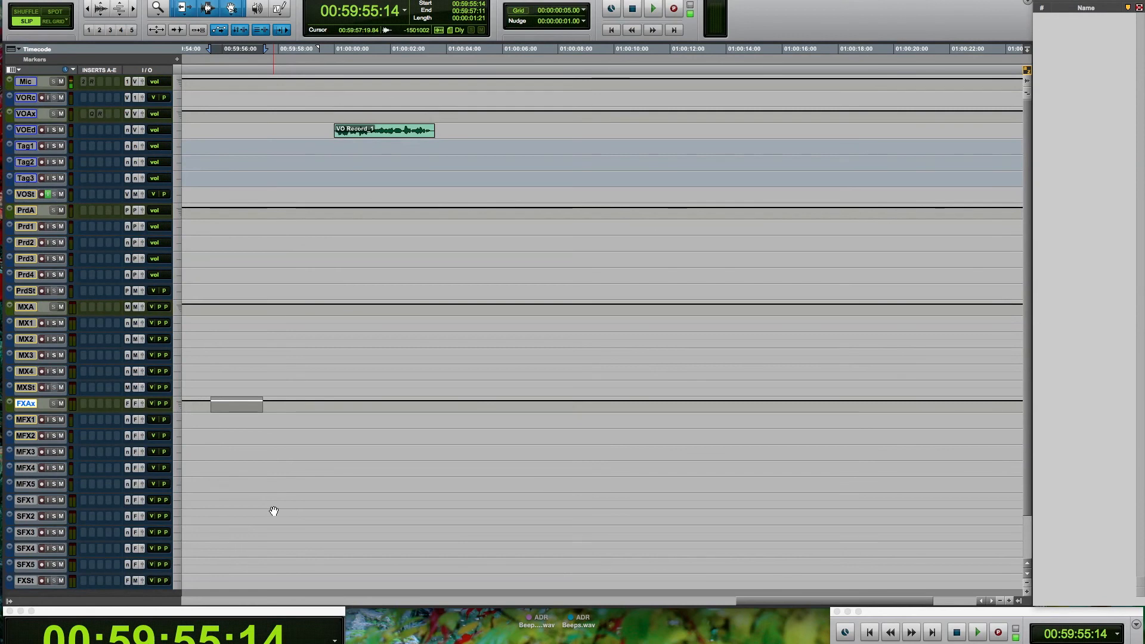